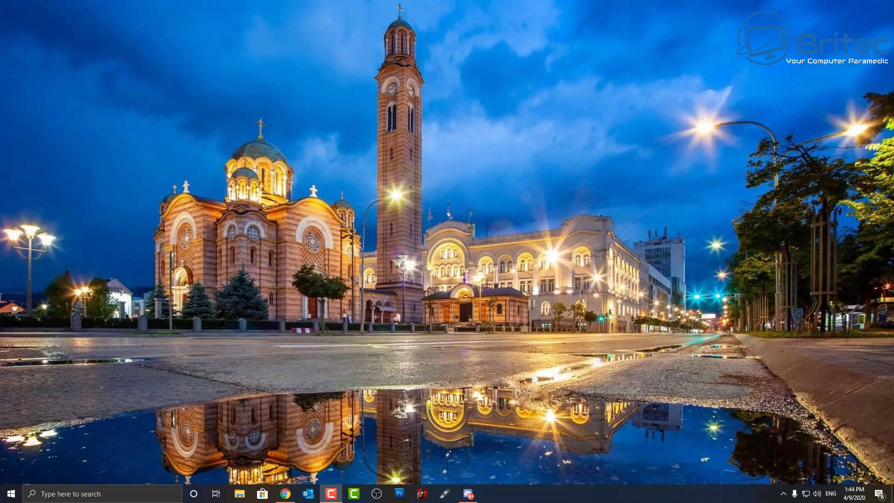
Open Task Manager, move its window toward the middle of the desktop and show the start-up programs
right_click(514, 497)
left_click(526, 452)
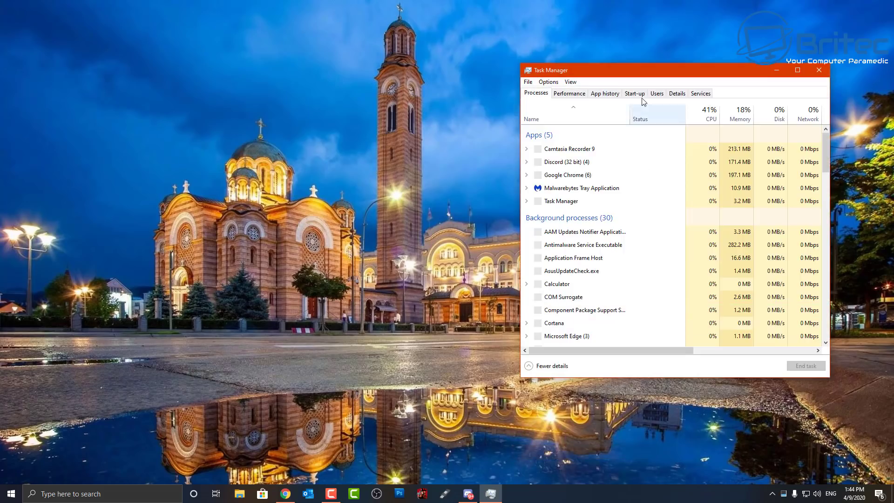
left_click_drag(675, 69, 499, 82)
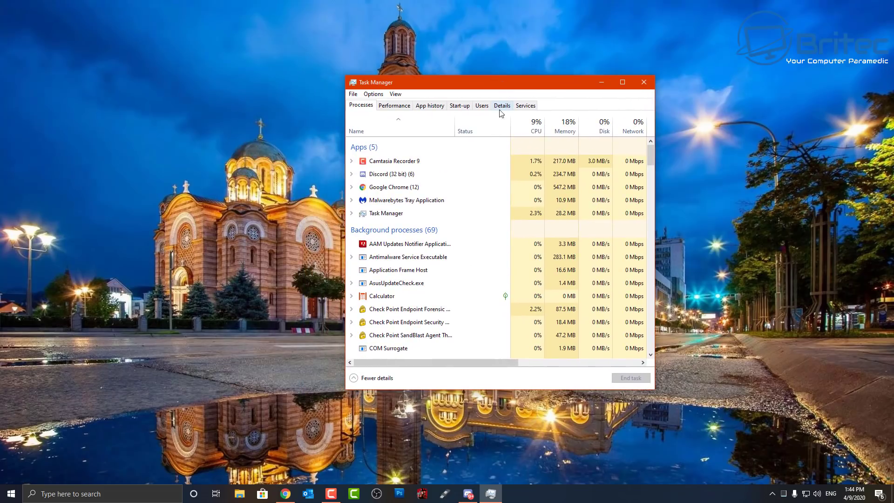
left_click(458, 108)
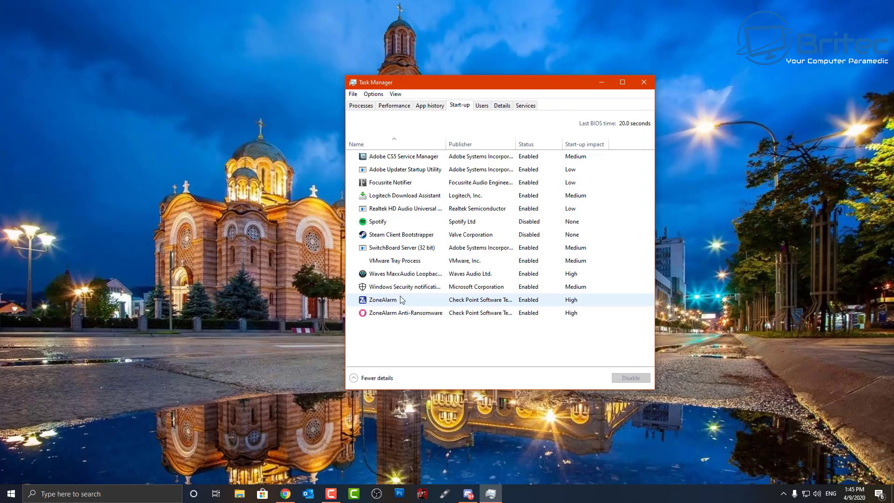
Check the available actions for the ZoneAlarm Anti-Ransomware start-up entry, dismiss them and close Task Manager
right_click(575, 315)
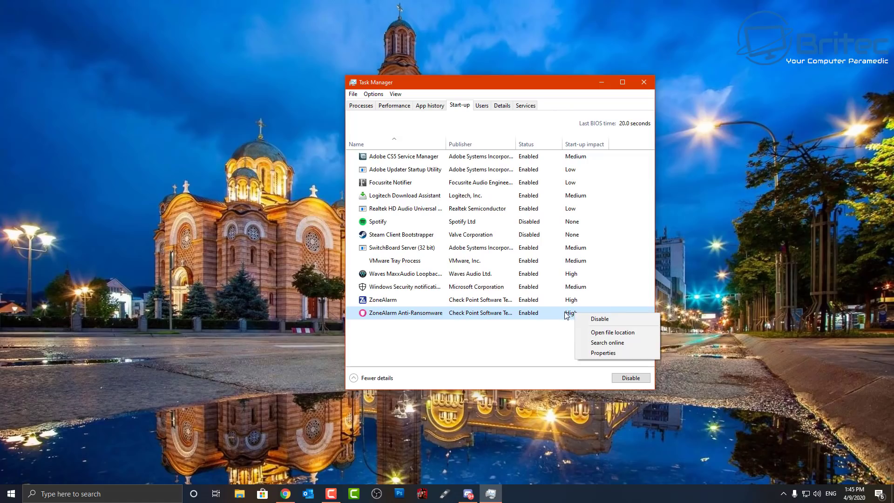
left_click(529, 332)
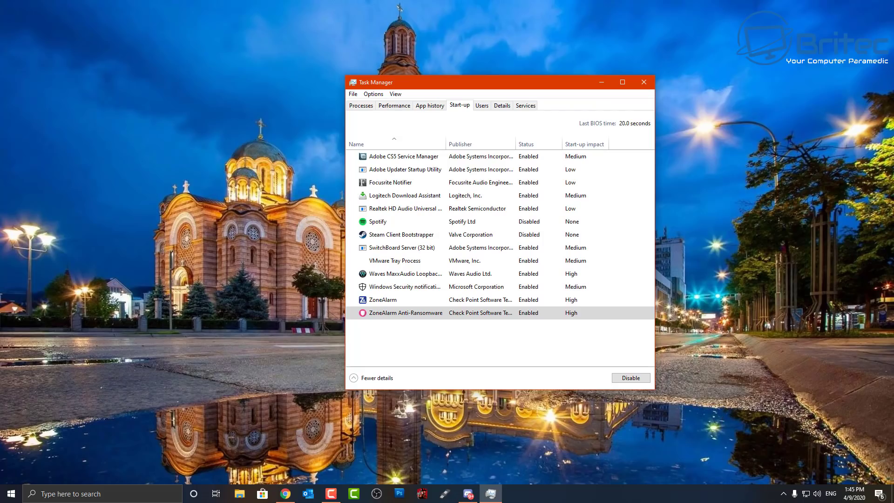
left_click(742, 389)
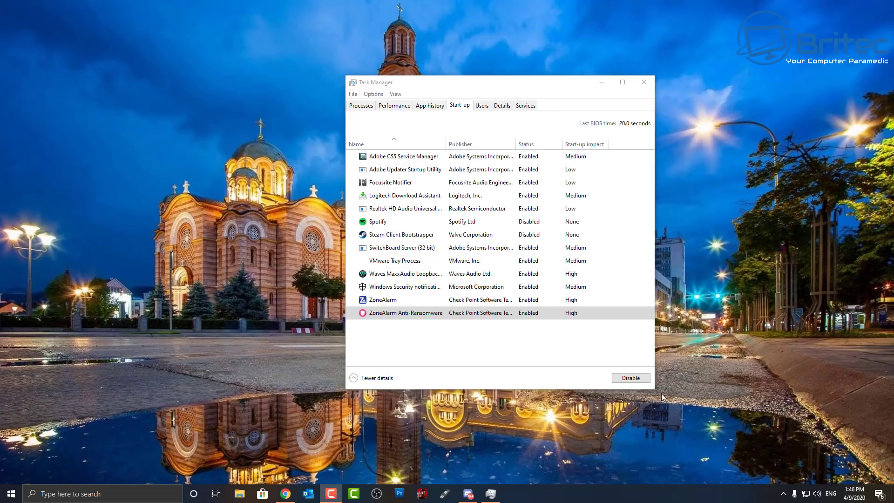
key("alt+F4")
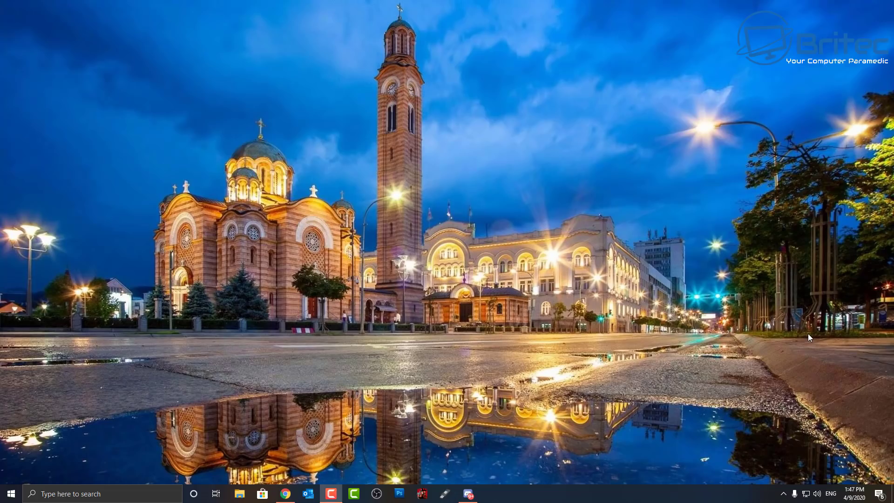
Open ZoneAlarm and Malwarebytes from the hidden system tray programs, declining the Malwarebytes Browser Guard offer
left_click(783, 493)
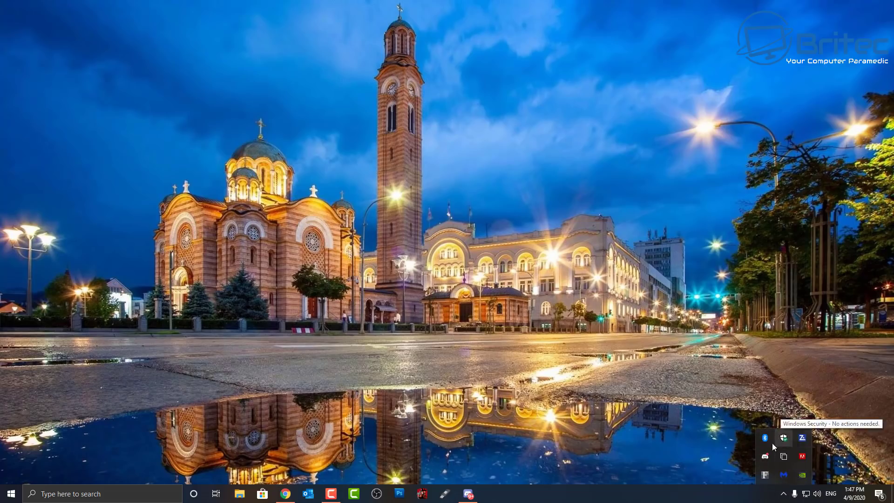
double_click(801, 437)
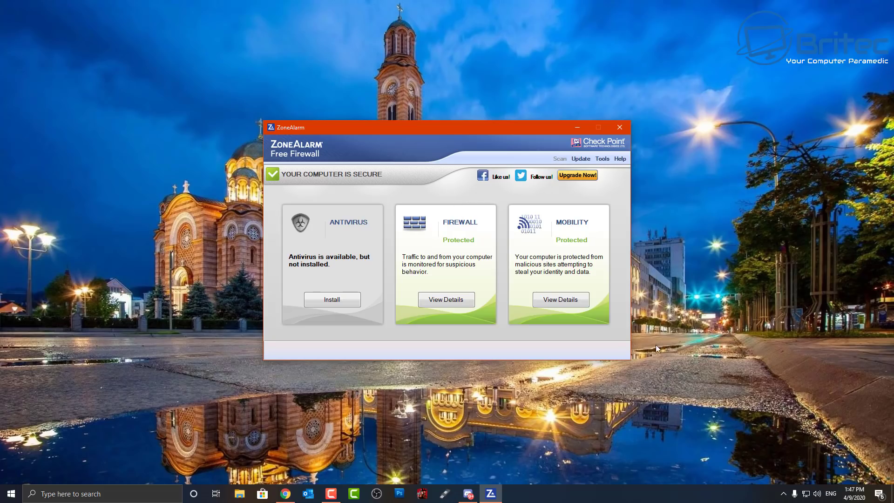
left_click(783, 493)
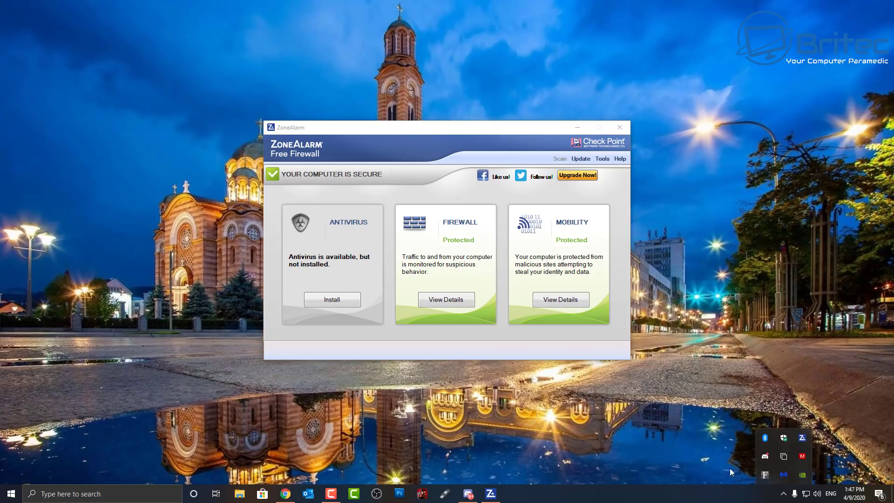
right_click(784, 474)
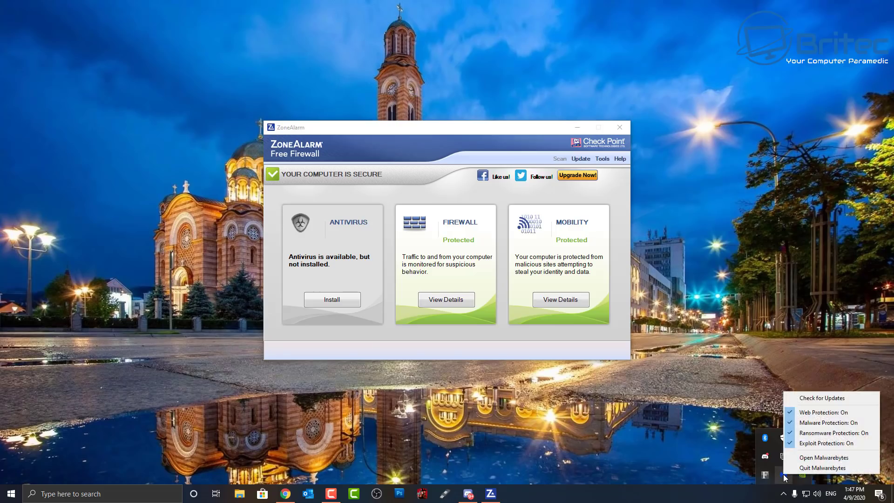
left_click(784, 475)
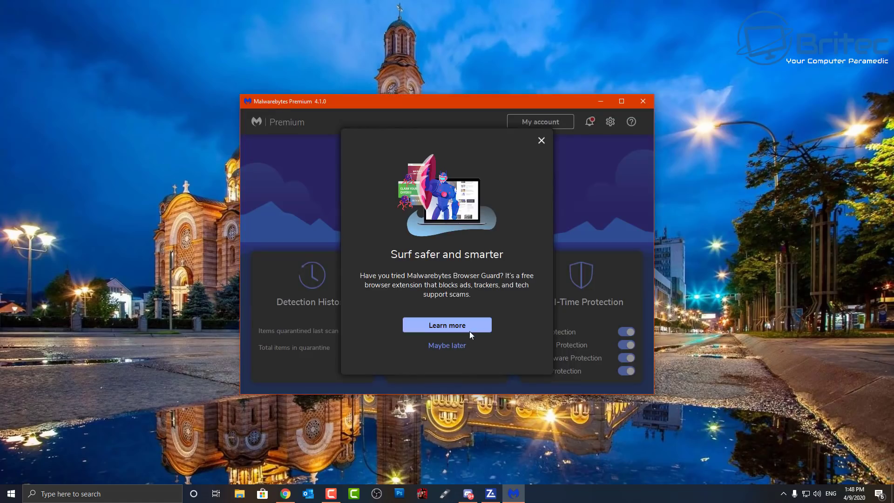
left_click(448, 347)
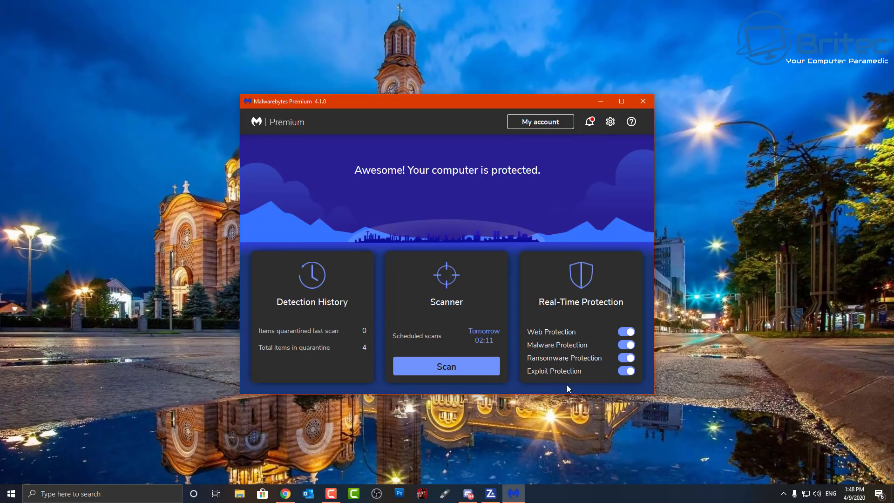
Reopen Task Manager and examine the running apps and background processes
right_click(563, 501)
left_click(591, 451)
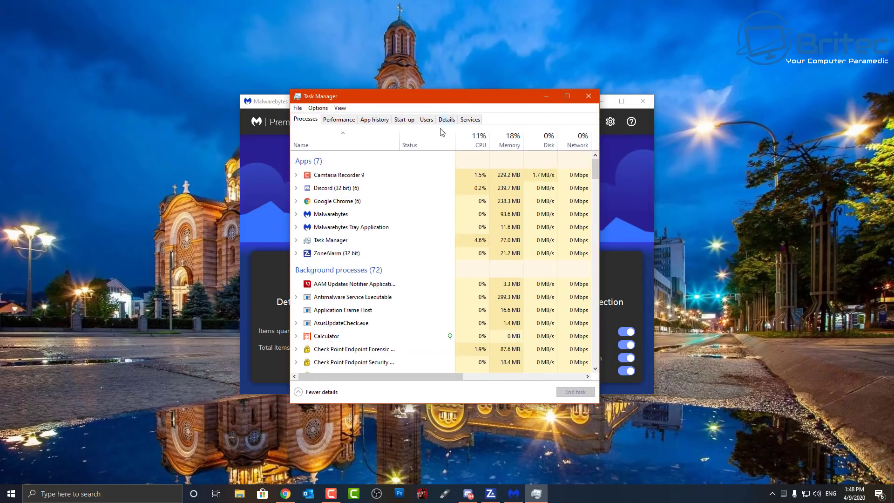
scroll(466, 252, "down", 1)
scroll(466, 252, "down", 1)
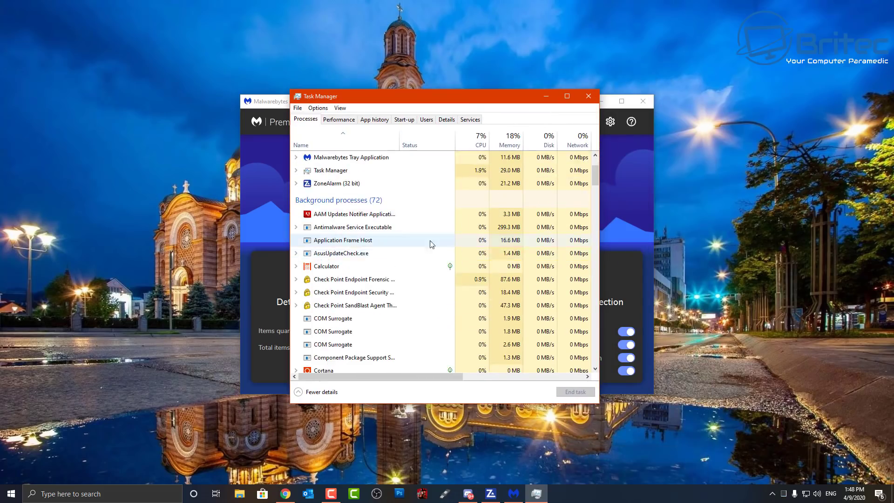
View the CPU performance details and Resource Monitor overview, minimizing Task Manager and closing Resource Monitor
left_click(338, 119)
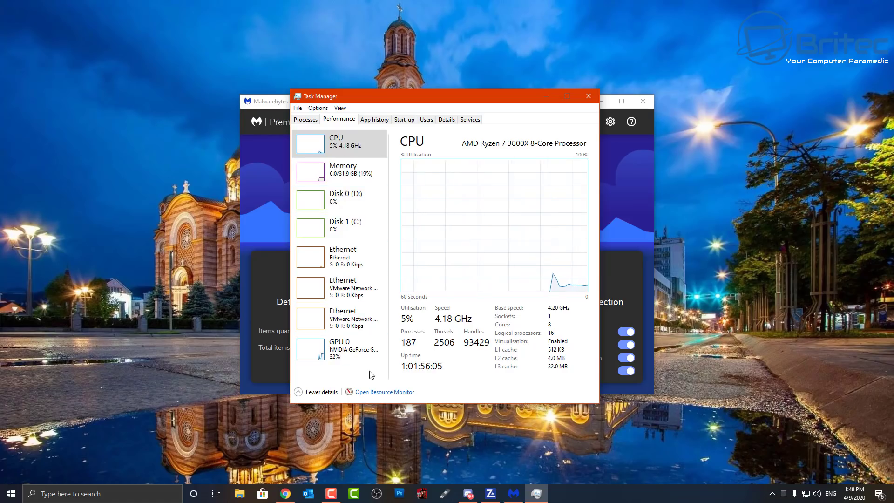
left_click(384, 392)
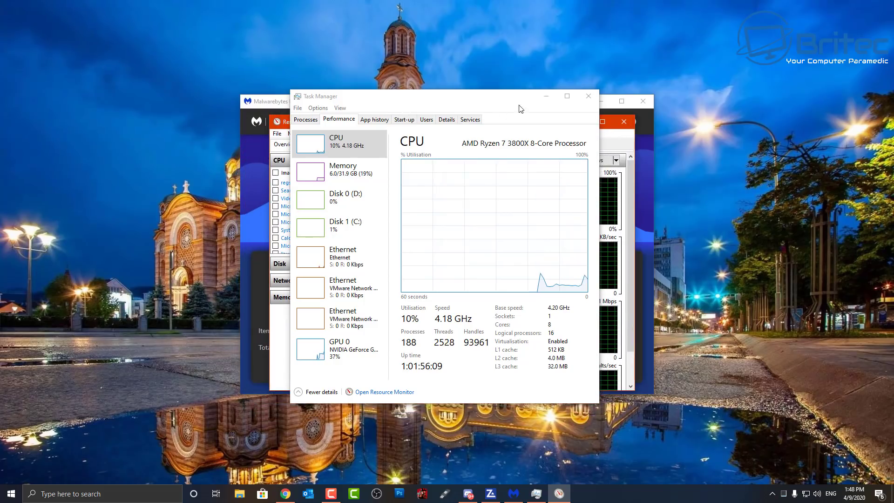
left_click(546, 95)
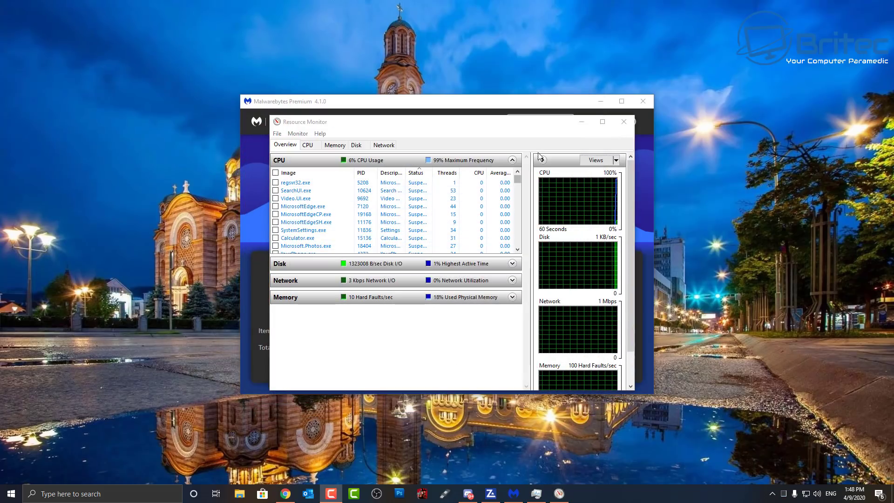
left_click(624, 121)
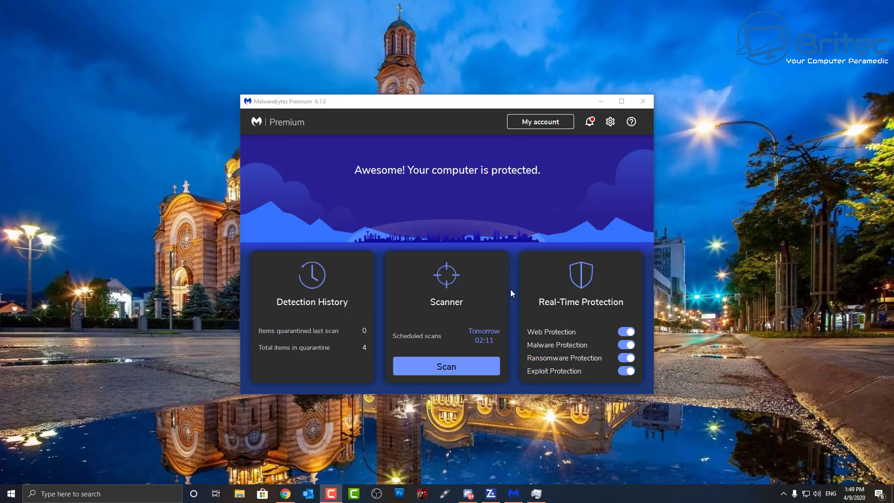
Close the Malwarebytes and ZoneAlarm windows and check which programs still run in the hidden system tray
left_click(642, 102)
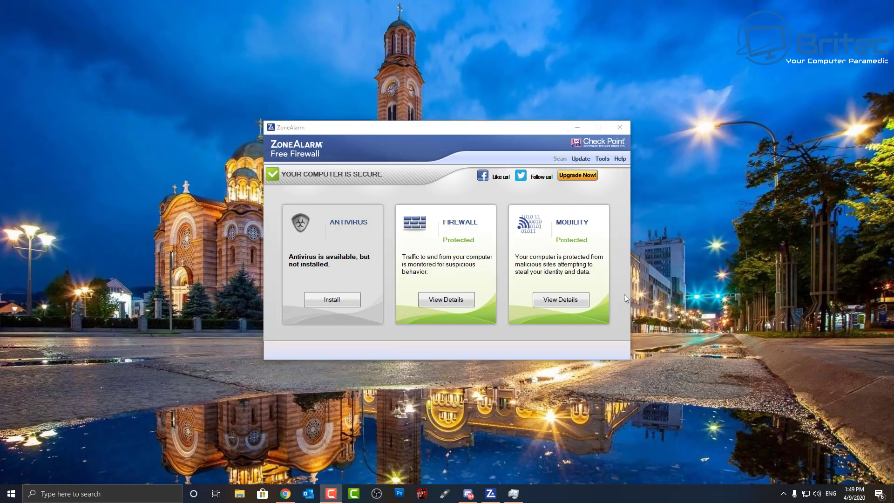
left_click(619, 127)
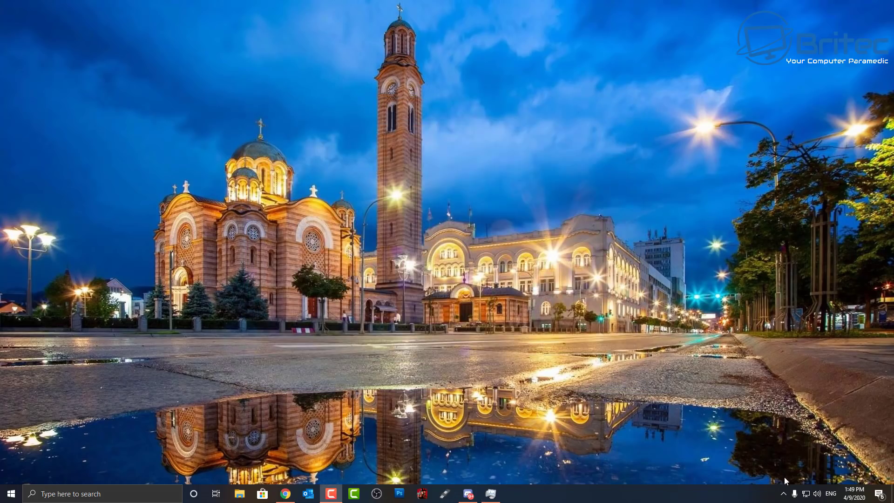
left_click(783, 495)
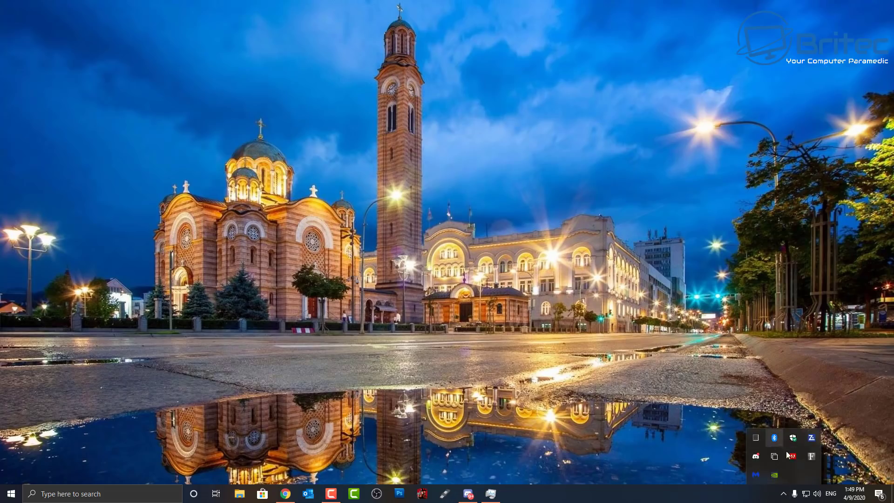
left_click(518, 339)
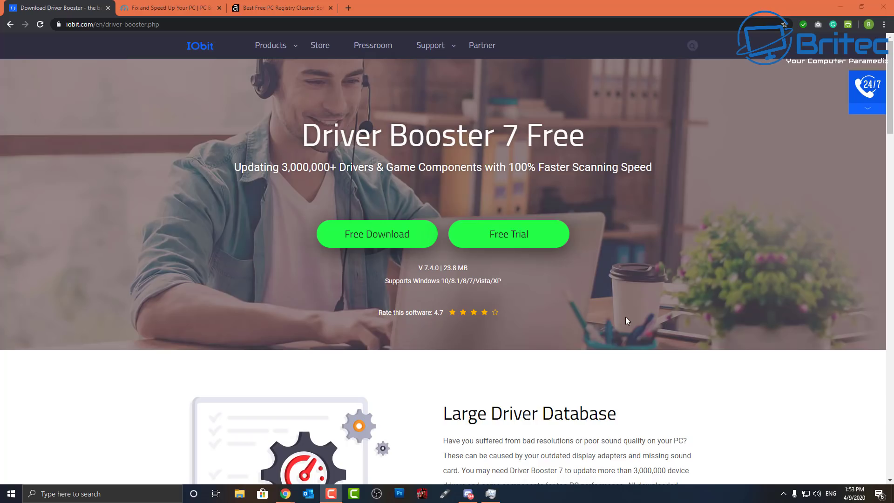
Switch to Chrome, review the PC Booster and Auslogics Registry Cleaner web pages, including the registry cleaner's features and ratings, and minimize the browser
left_click(170, 8)
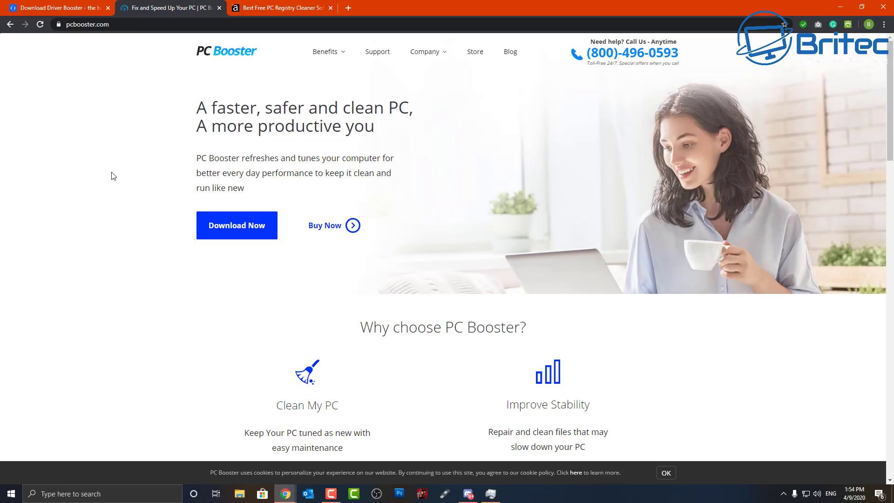
left_click(268, 8)
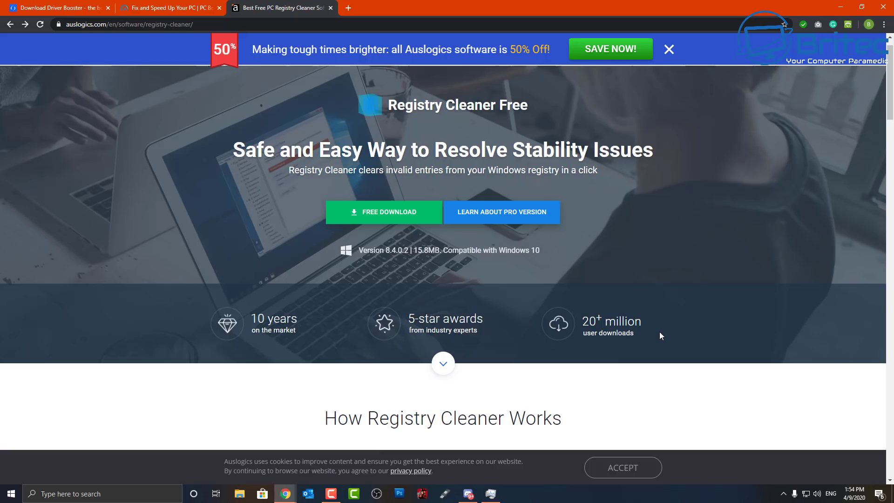
scroll(661, 329, "down", 7)
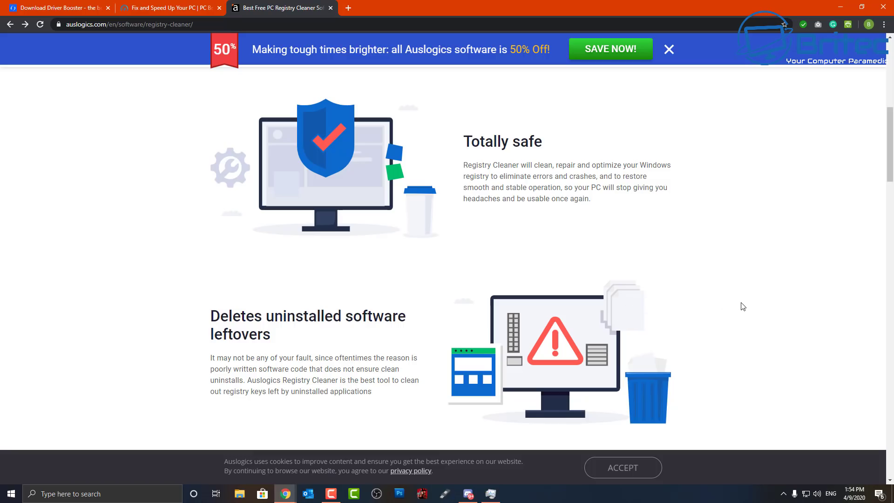
scroll(742, 308, "down", 4)
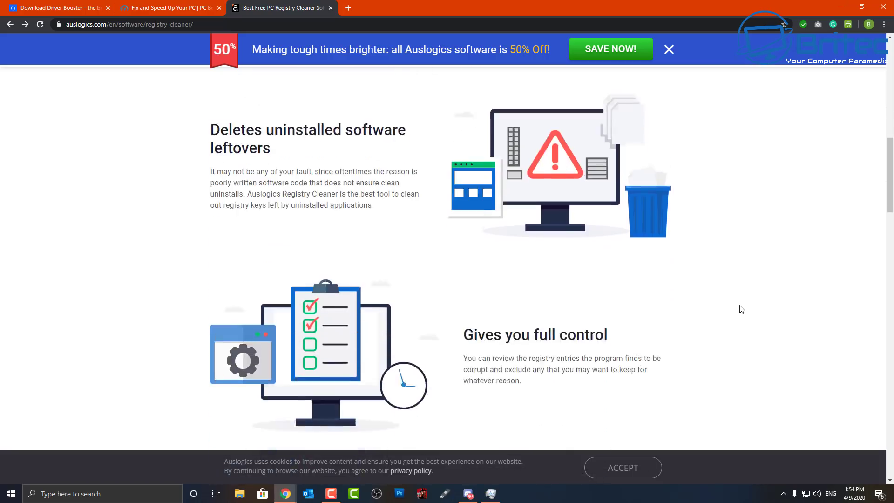
scroll(741, 309, "down", 4)
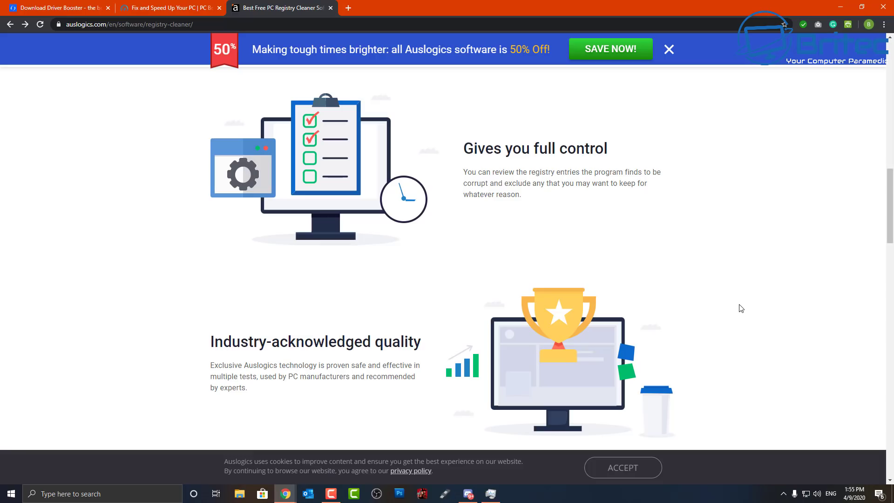
scroll(649, 169, "down", 7)
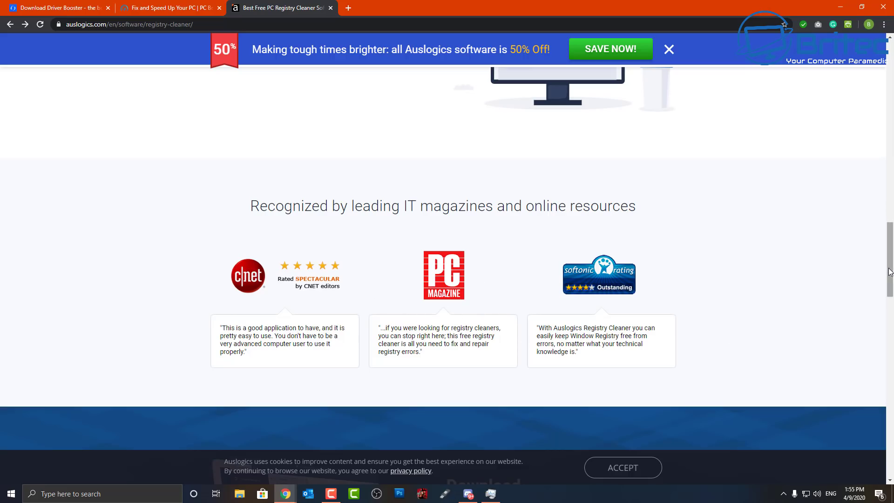
scroll(879, 267, "up", 20)
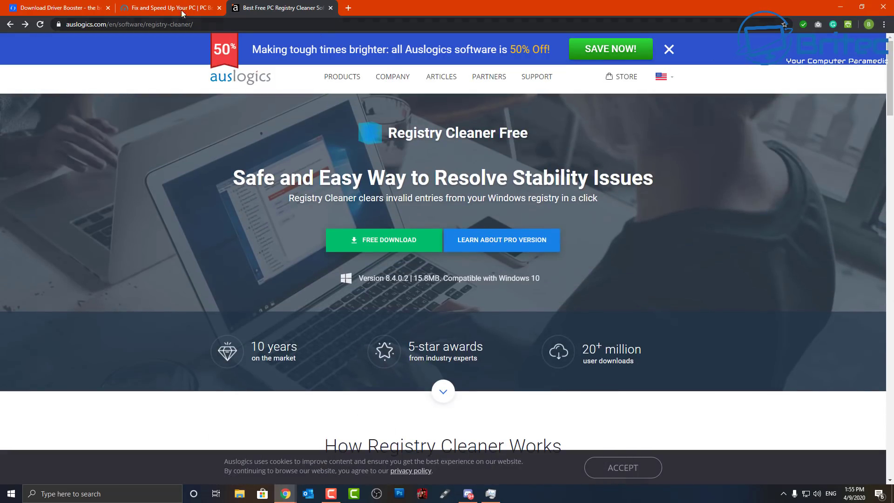
left_click(836, 6)
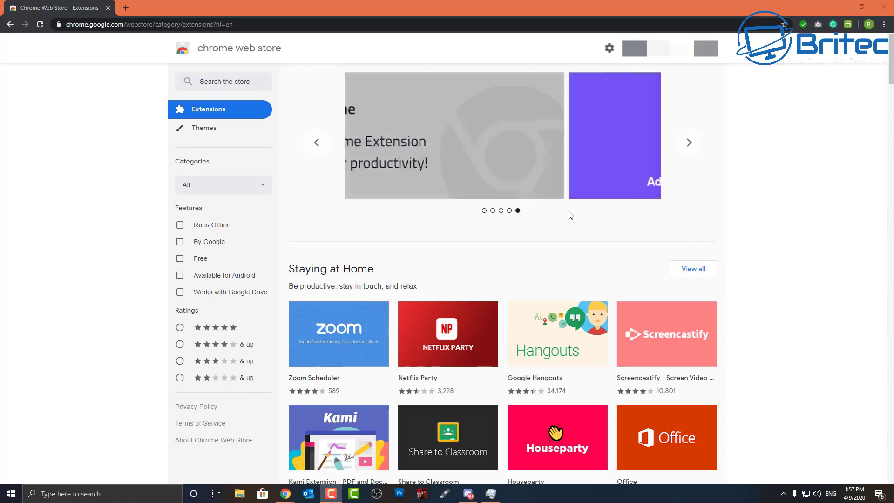
Look through the Chrome Web Store extensions from the Staying at Home section down to Online Education
scroll(751, 284, "down", 1)
scroll(751, 284, "down", 3)
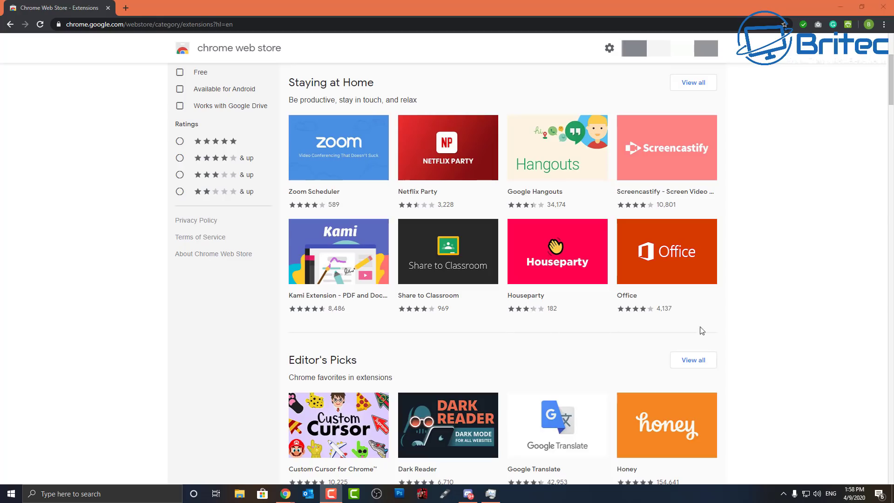
scroll(712, 317, "down", 2)
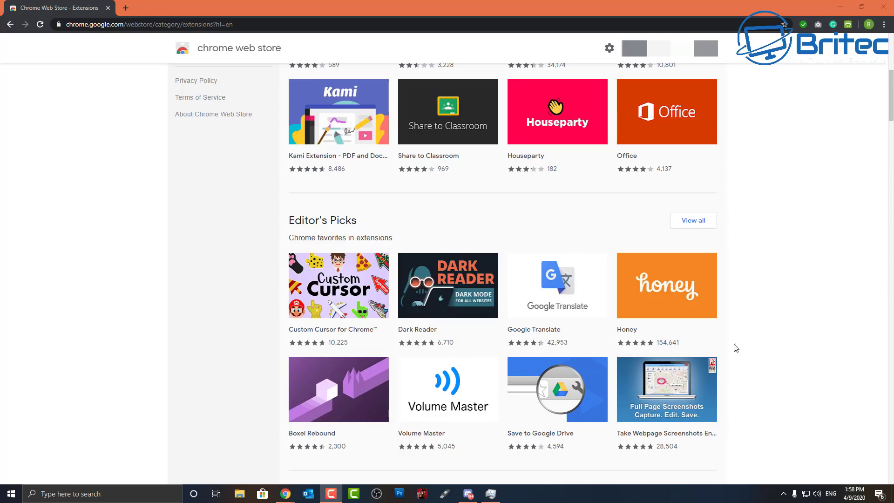
scroll(790, 349, "down", 4)
scroll(789, 349, "down", 2)
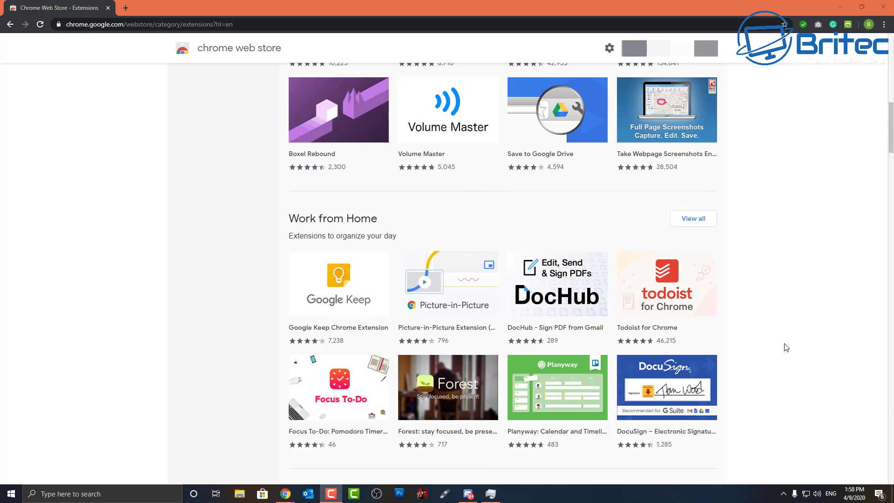
scroll(788, 340, "down", 3)
scroll(786, 340, "down", 3)
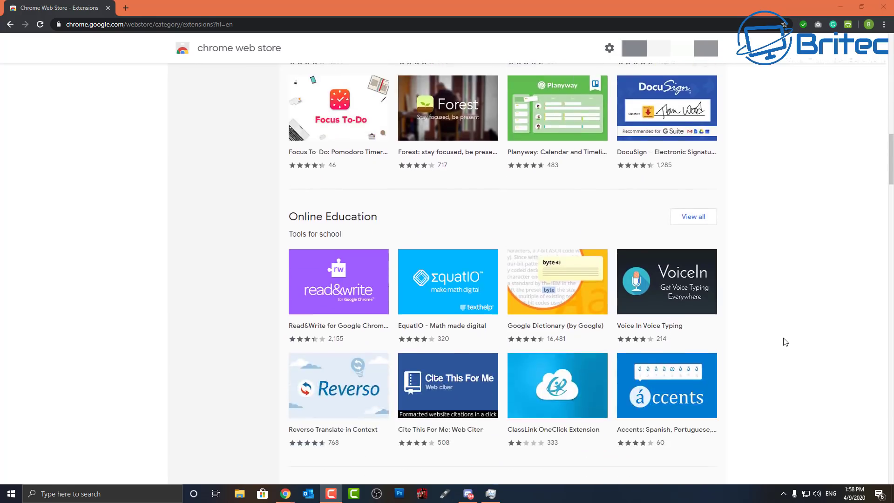
Look through the Chrome Web Store extensions from Entertainment Center and Enhance your Gameplay down to Recently Updated
scroll(786, 342, "down", 7)
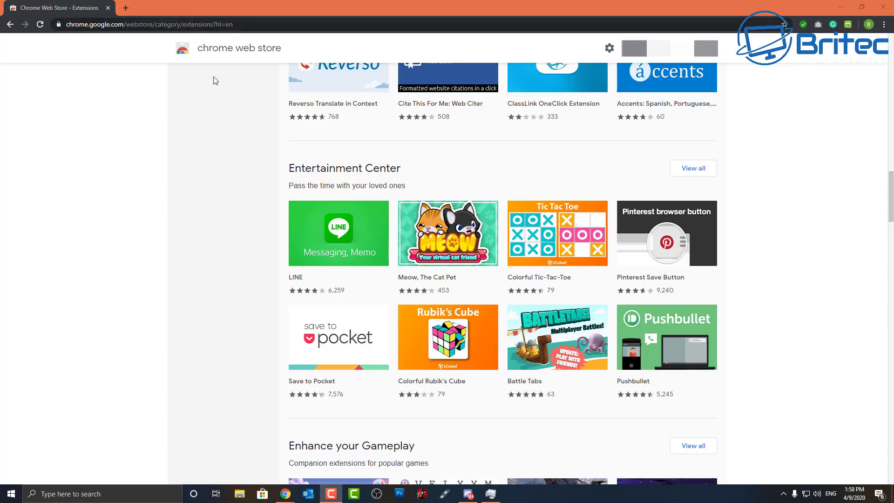
scroll(790, 358, "down", 4)
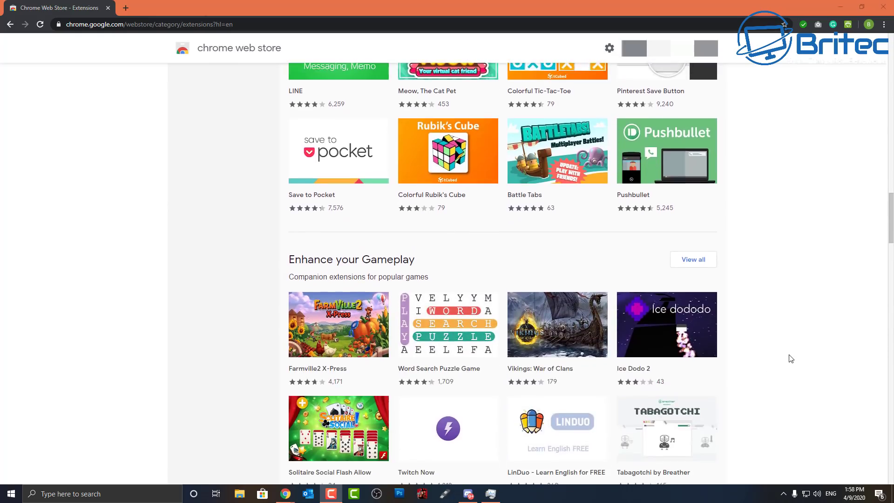
scroll(790, 358, "down", 2)
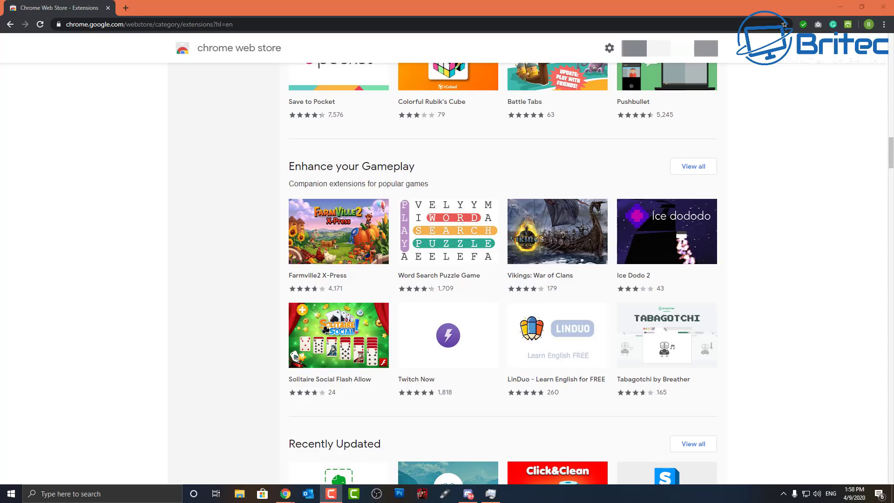
scroll(776, 391, "down", 6)
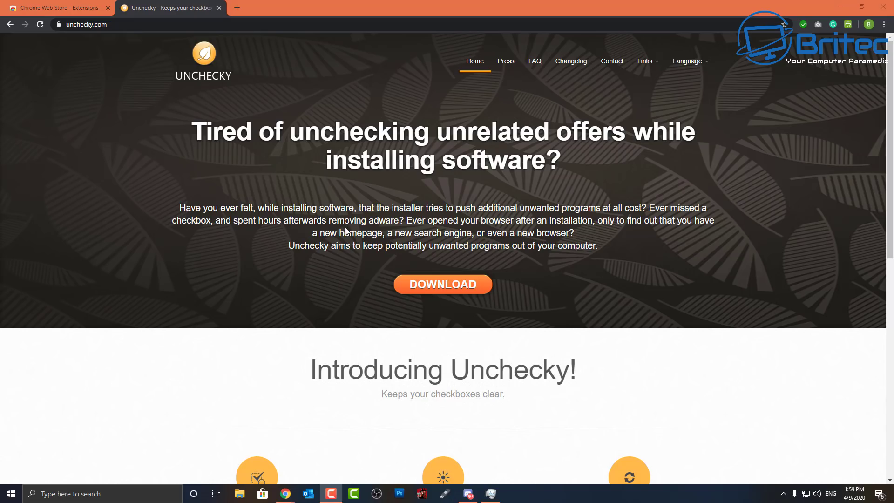
Review the Unchecky website, including its Unchecks, Warns and Updates automatically features and the demonstration video section
scroll(341, 245, "down", 6)
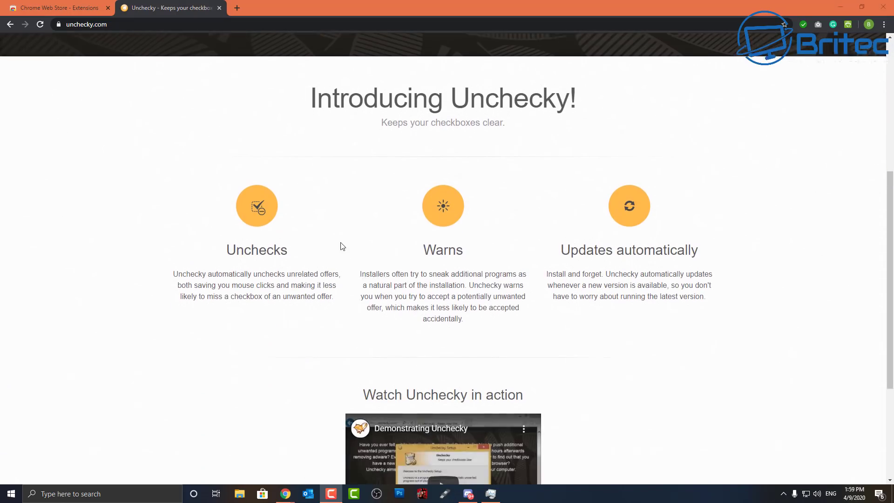
mouse_move(282, 241)
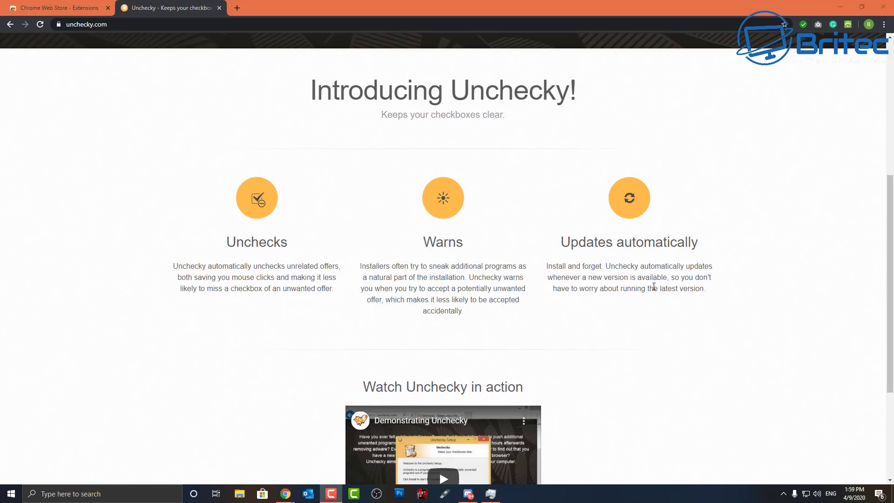
scroll(664, 292, "down", 3)
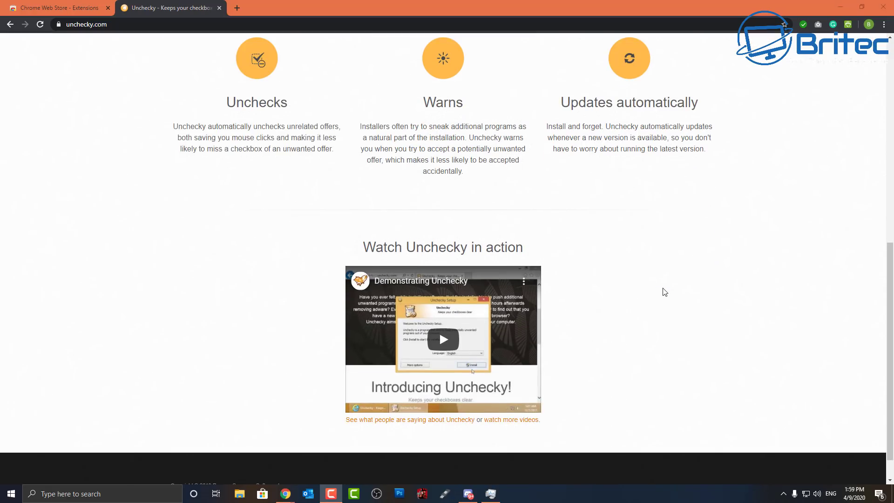
scroll(659, 293, "up", 1)
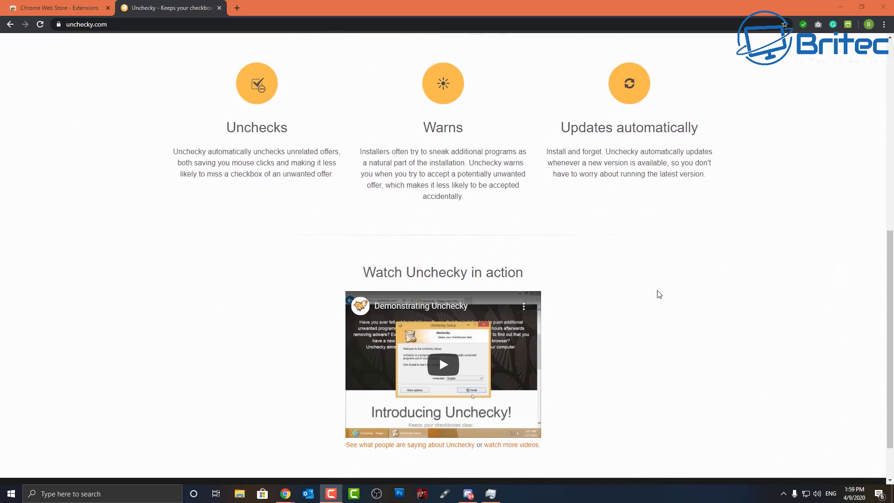
scroll(659, 294, "up", 3)
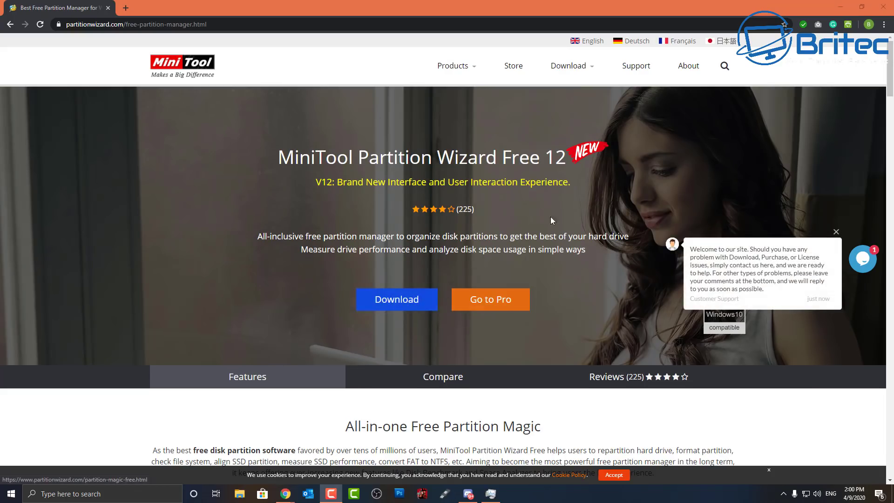
Download MiniTool Partition Wizard Free from its web page and run the pw12-free.exe installer
left_click(393, 305)
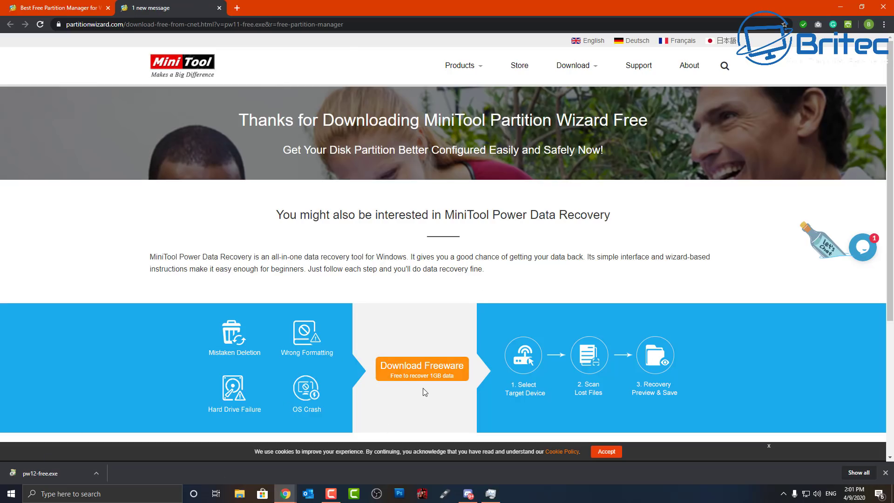
left_click(34, 473)
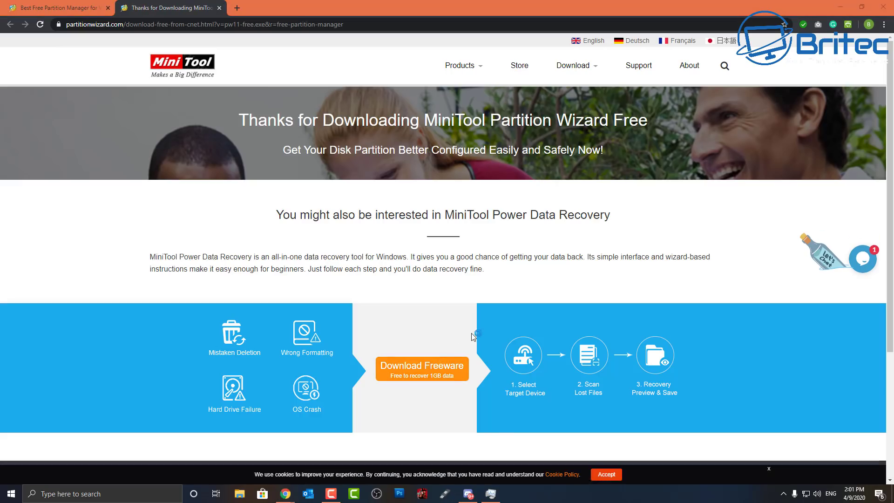
left_click(452, 268)
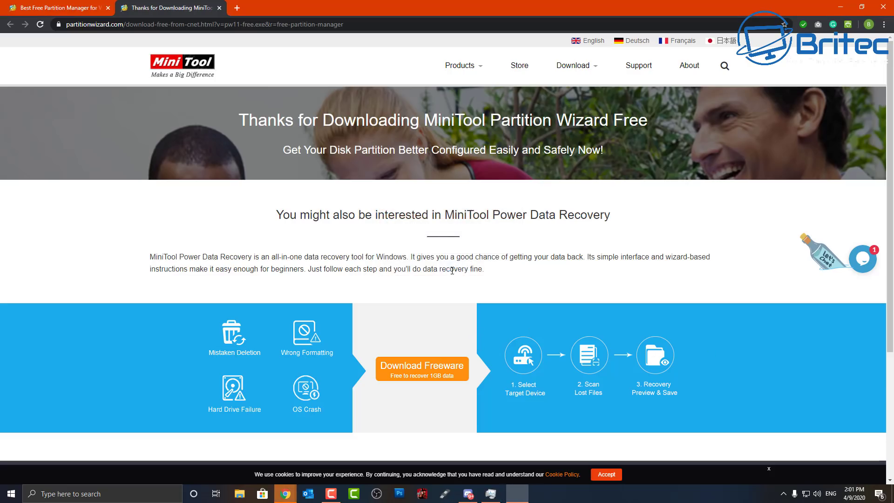
left_click(806, 472)
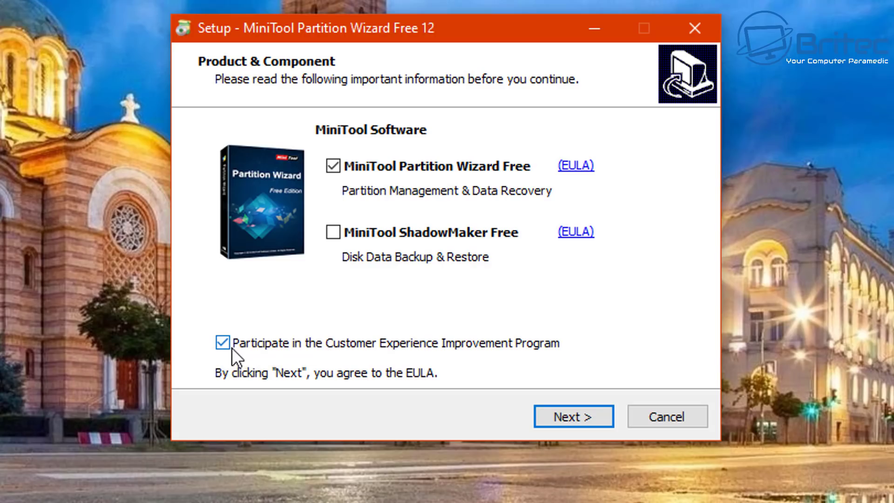
Go through the MiniTool Partition Wizard setup with the default destination folder to examine the bundled McAfee WebAdvisor offer, and cancel the installation
left_click(569, 413)
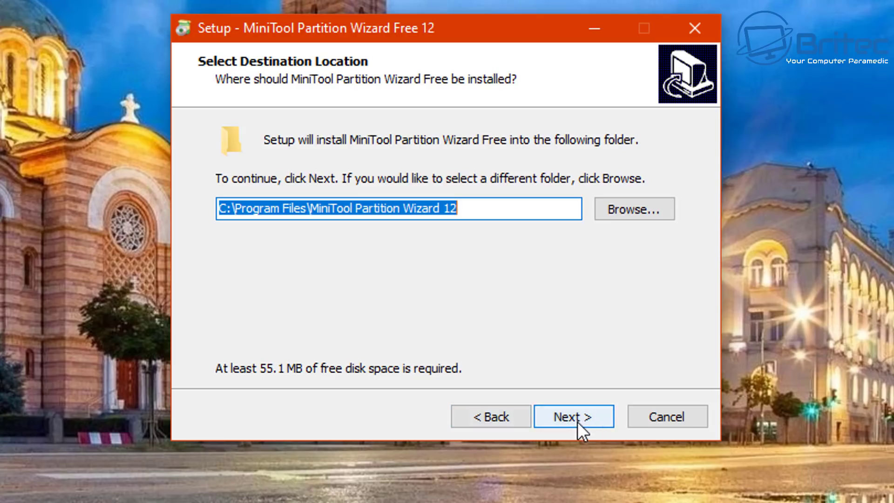
left_click(577, 420)
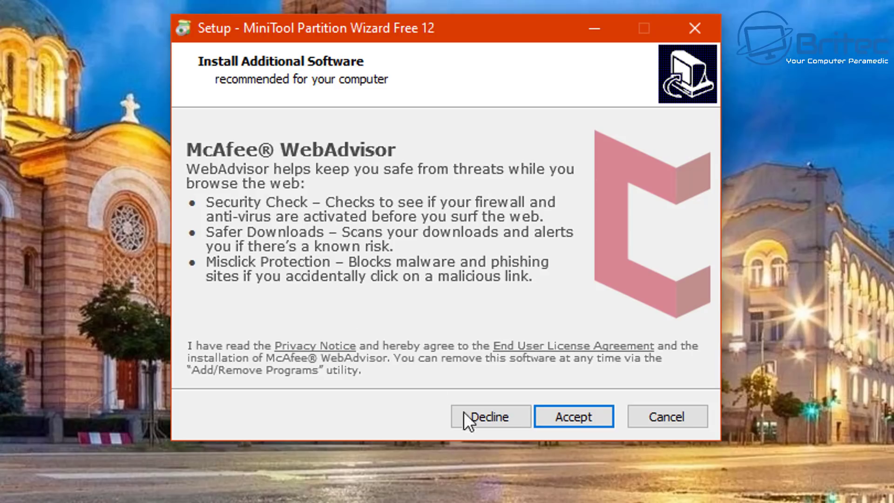
left_click(672, 423)
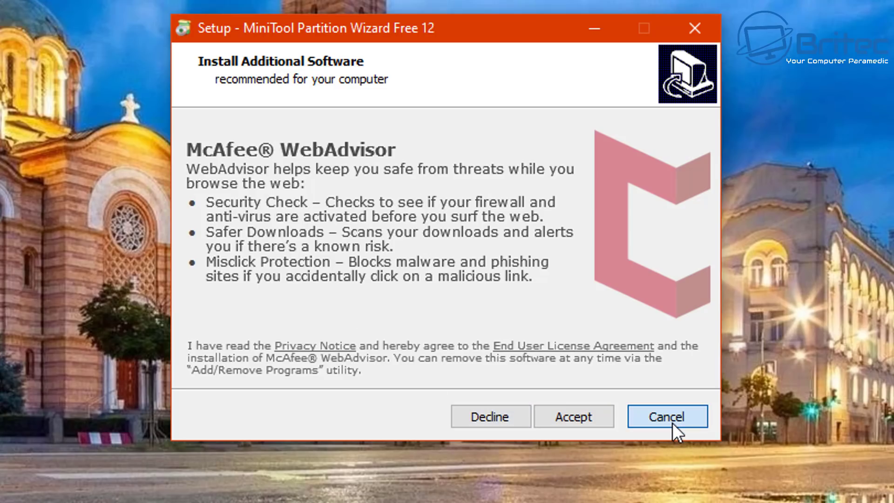
left_click(518, 344)
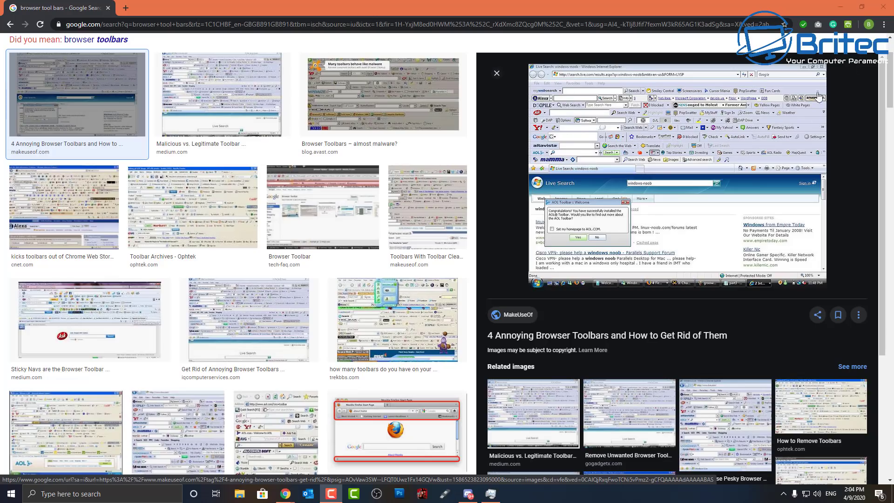
Close the browser with the toolbar image results and open the Storage page of the Windows System settings
left_click(881, 8)
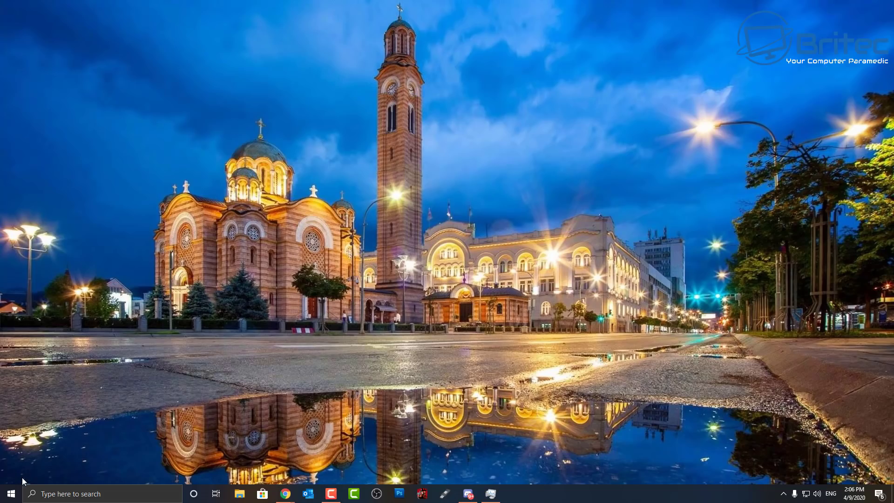
left_click(11, 493)
left_click(11, 452)
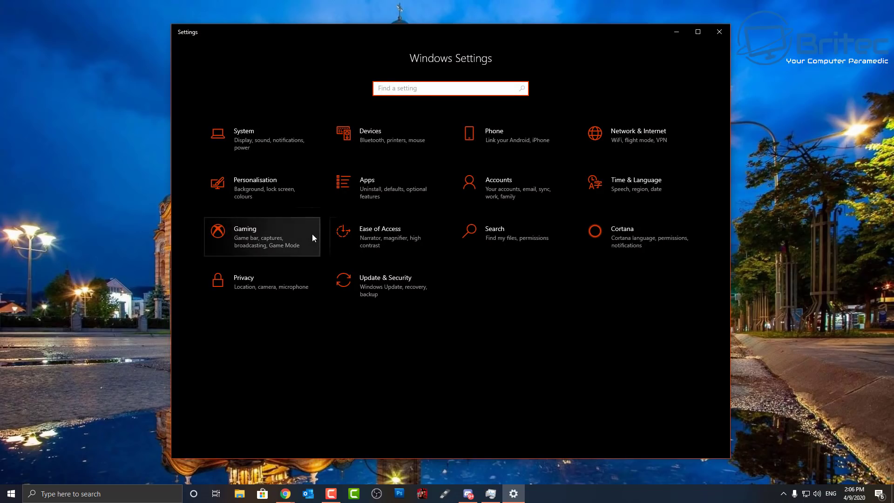
left_click(269, 141)
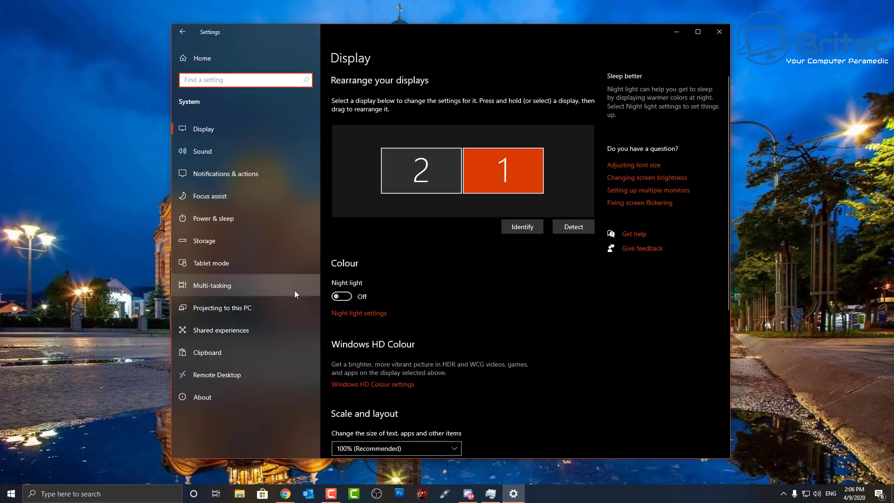
left_click(204, 243)
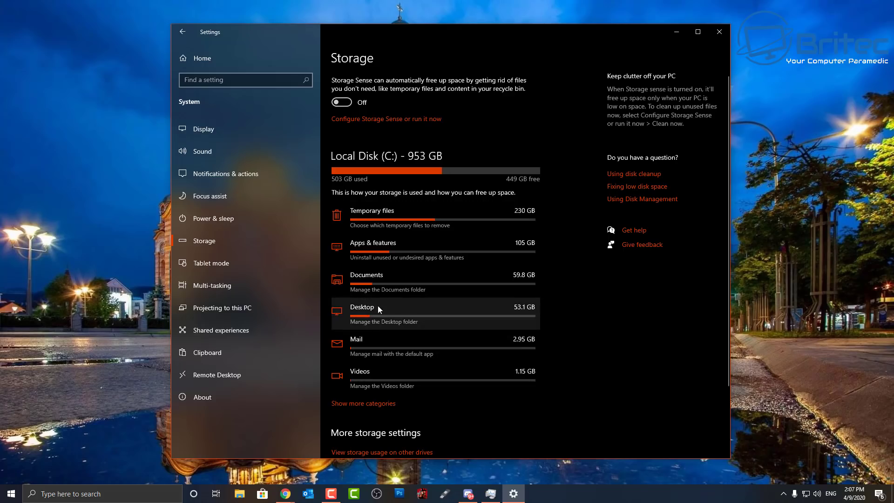
Examine the storage usage categories of the C: drive and the additional storage settings, minimizing Settings and the browser with the BleachBit page
scroll(378, 305, "down", 2)
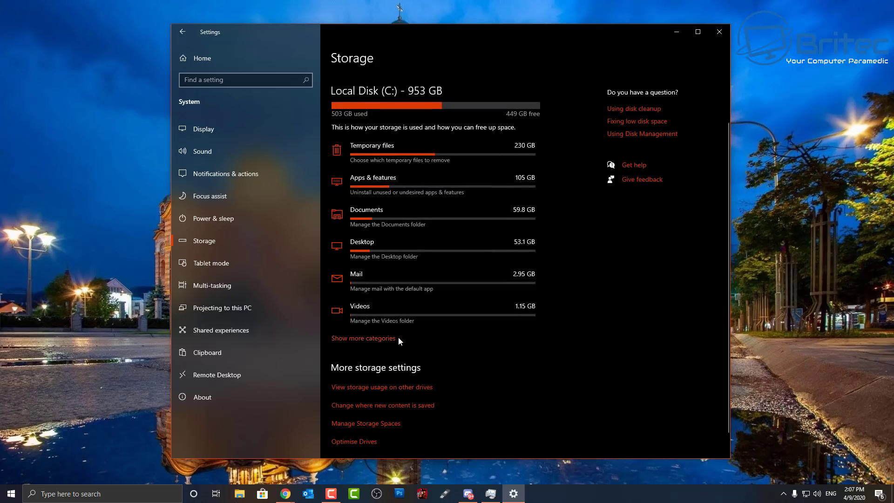
scroll(391, 349, "down", 1)
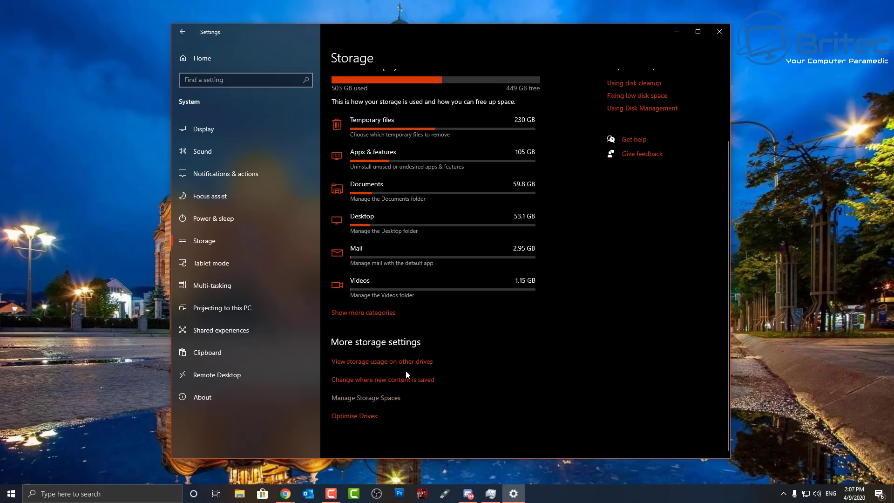
scroll(365, 412, "up", 3)
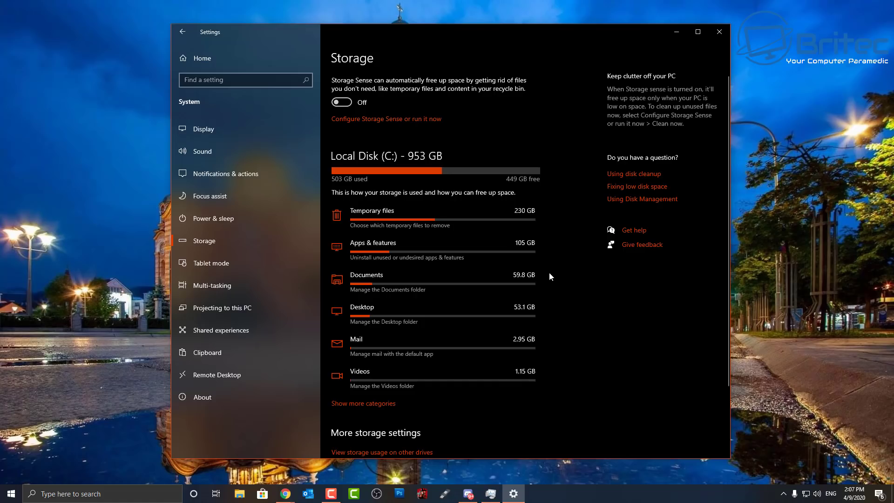
left_click(677, 35)
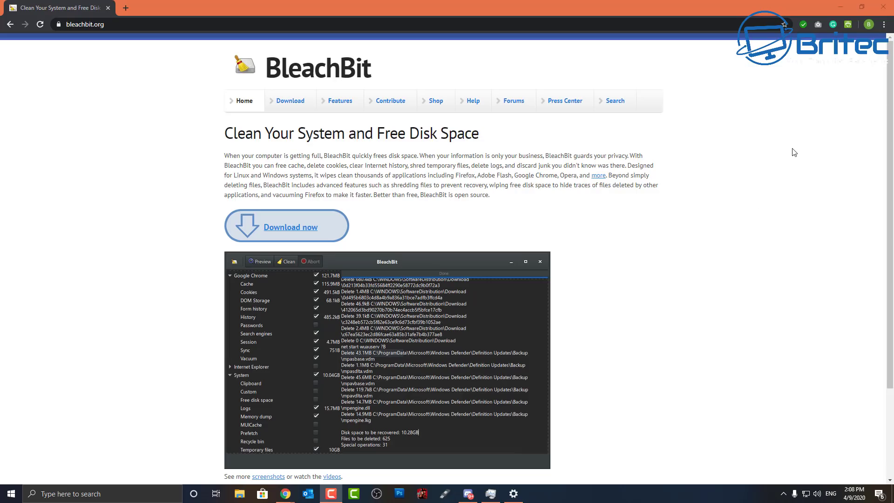
left_click(841, 8)
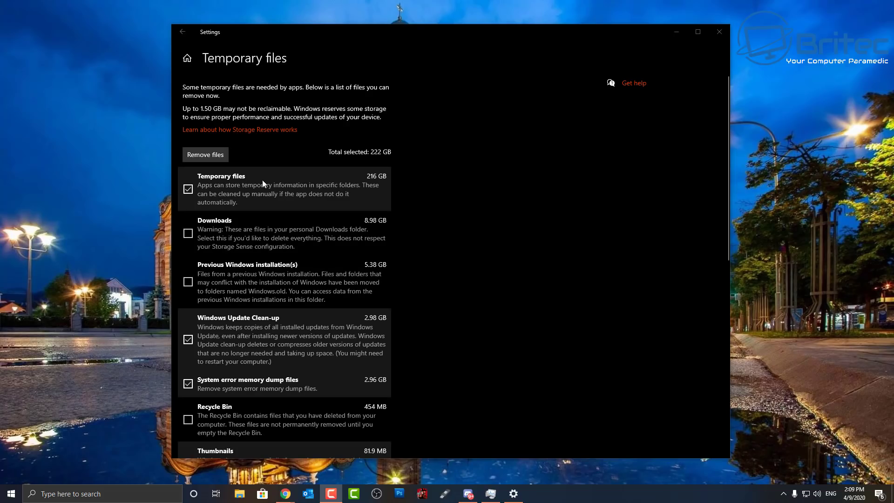
Include Downloads and Recycle Bin in the temporary files selection, check the remaining categories, and remove the selected files
left_click(197, 236)
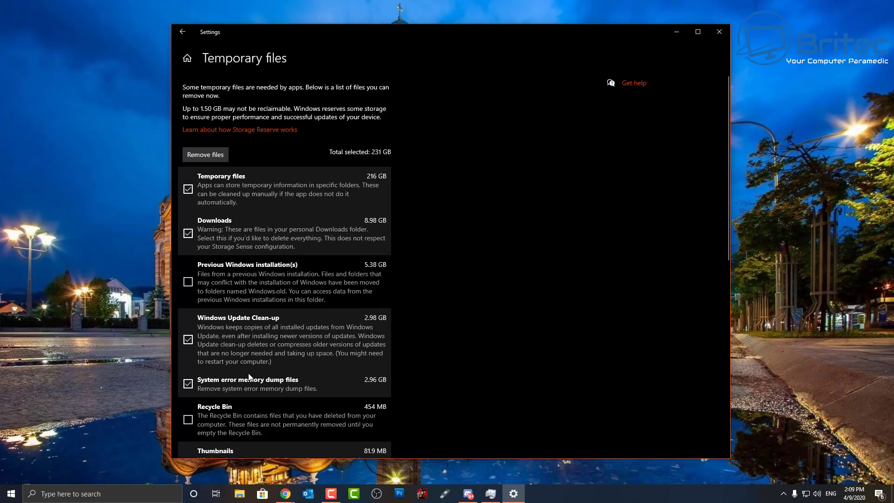
scroll(260, 359, "down", 2)
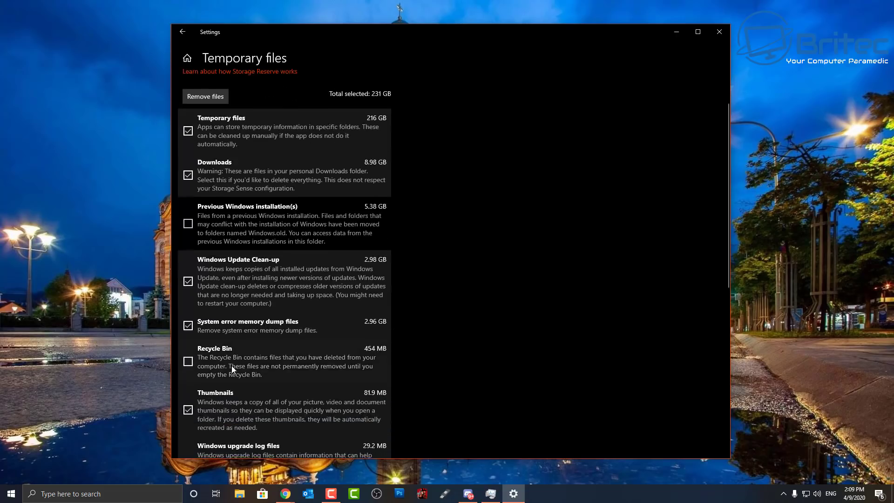
left_click(188, 362)
scroll(359, 344, "down", 4)
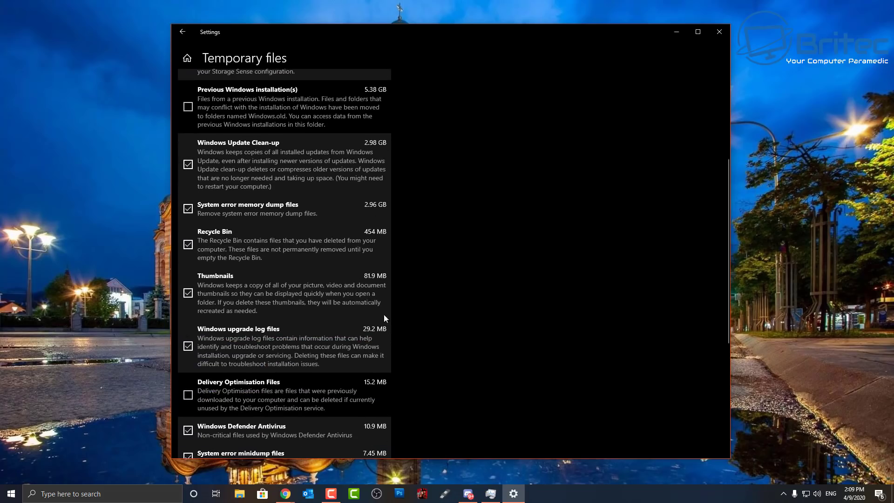
scroll(244, 342, "down", 2)
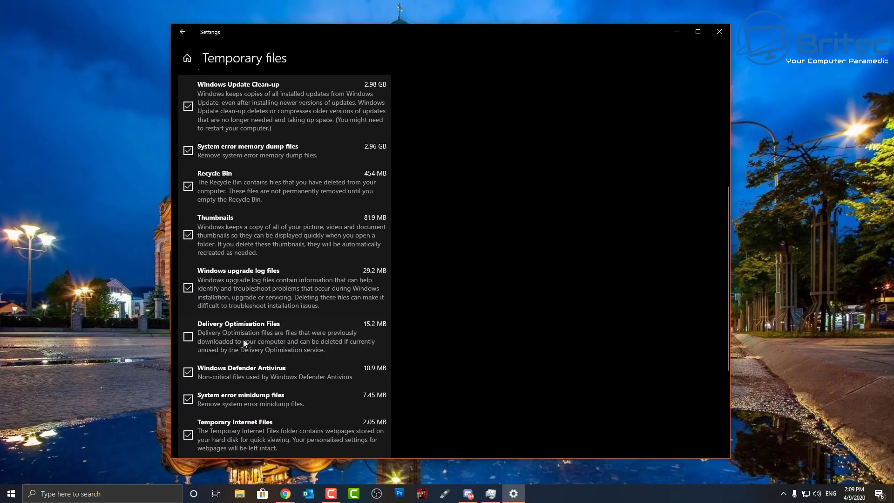
scroll(235, 328, "down", 4)
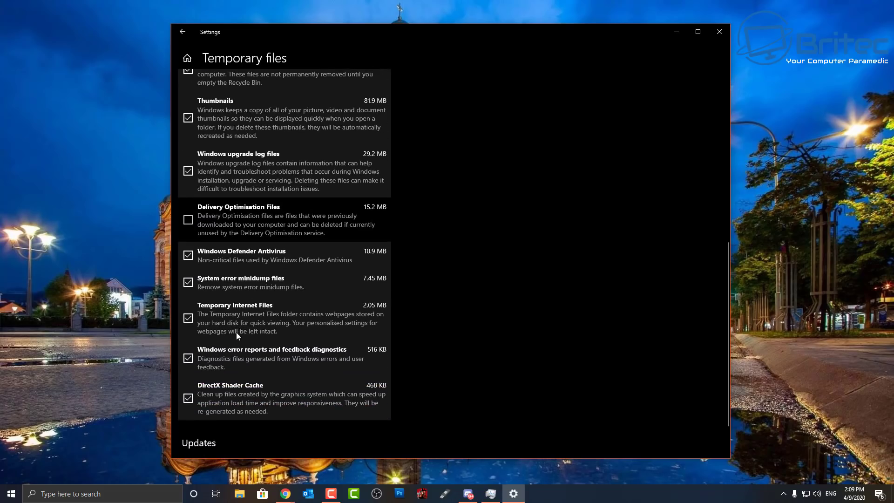
scroll(249, 308, "up", 10)
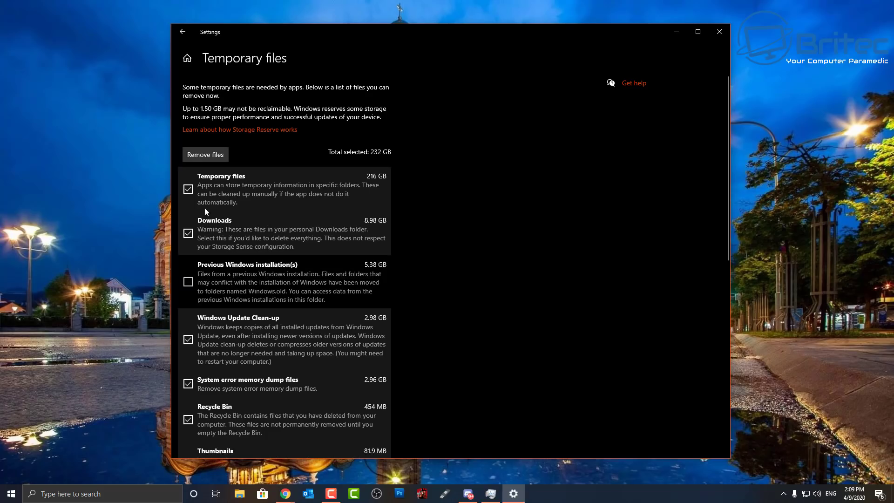
left_click(206, 154)
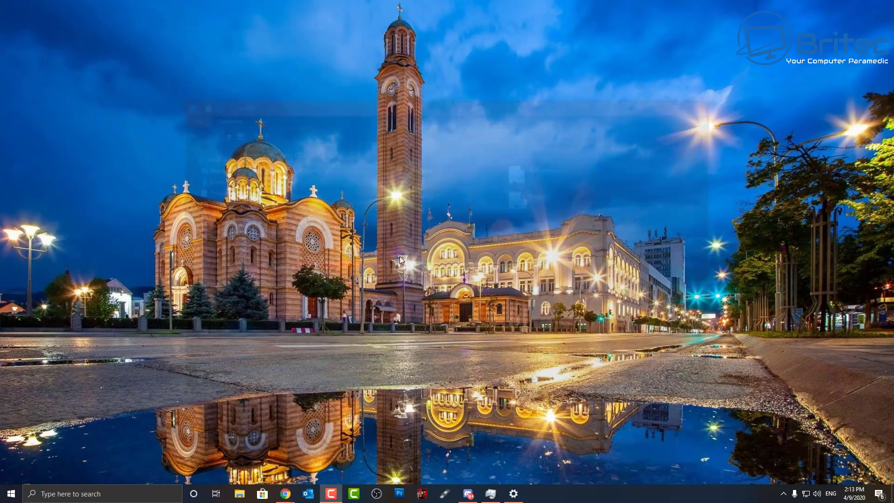
Open a File Explorer window
key("super+e")
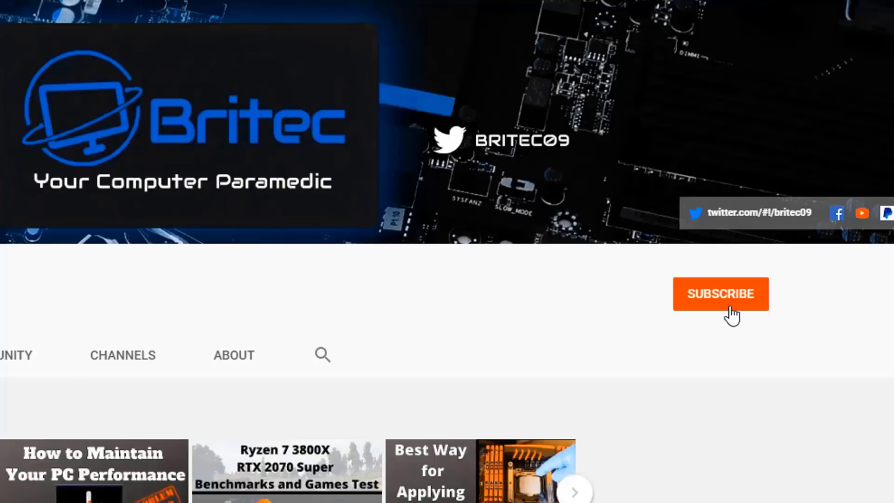
Subscribe to the Britec YouTube channel and set its notifications to All
left_click(731, 316)
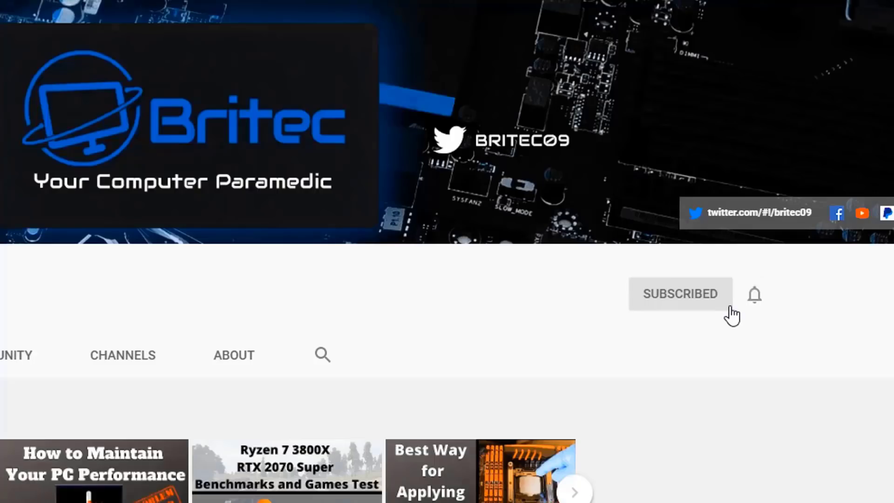
left_click(756, 298)
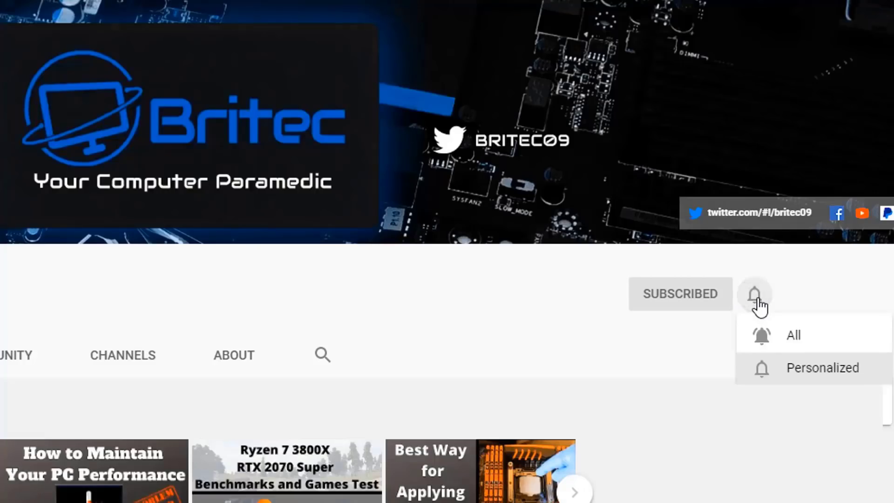
left_click(776, 334)
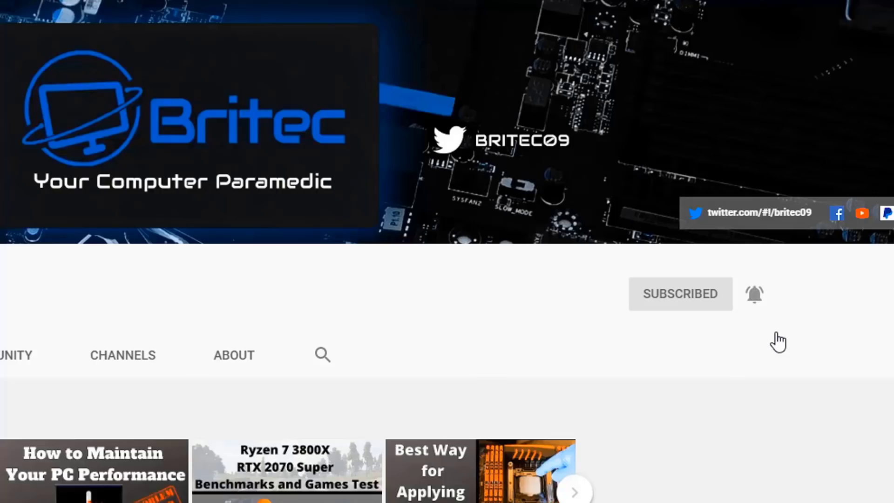